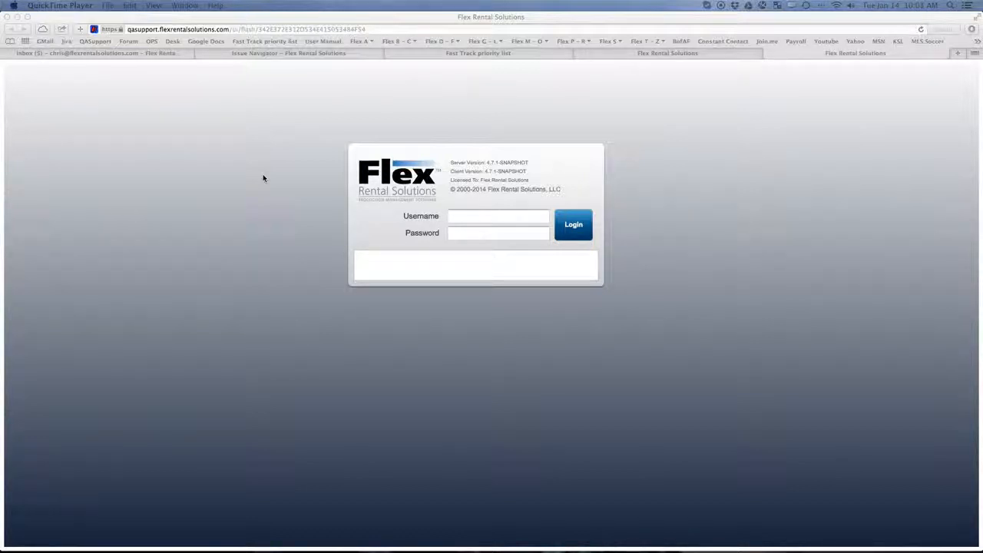
- Log in to Flex with the administrator's username and password to reach the calendar
left_click(454, 219)
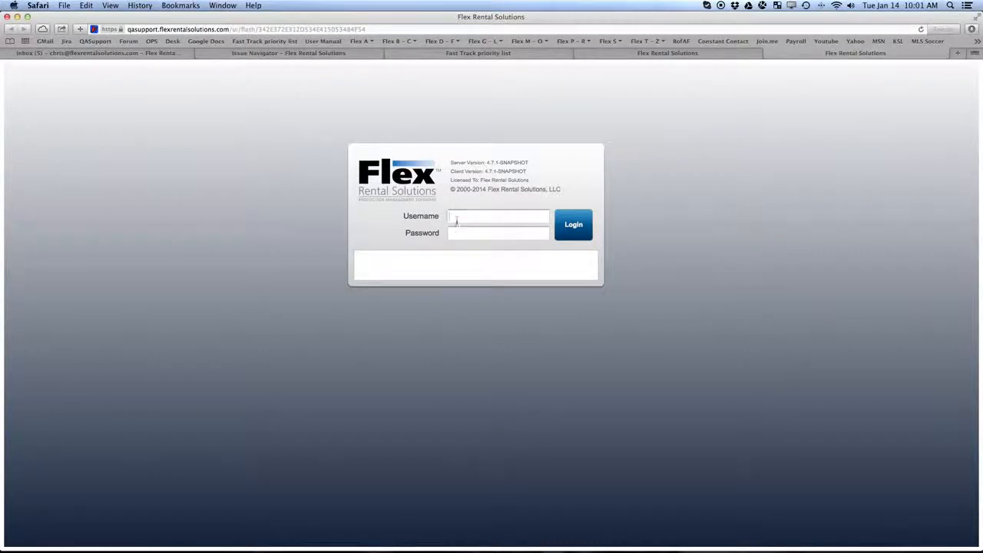
key("Tab")
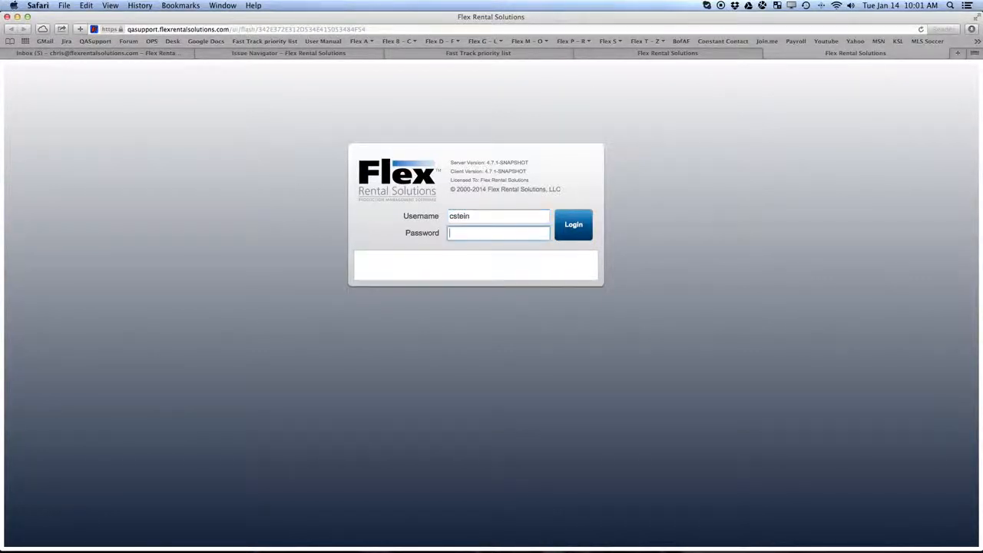
type("******")
key("Return")
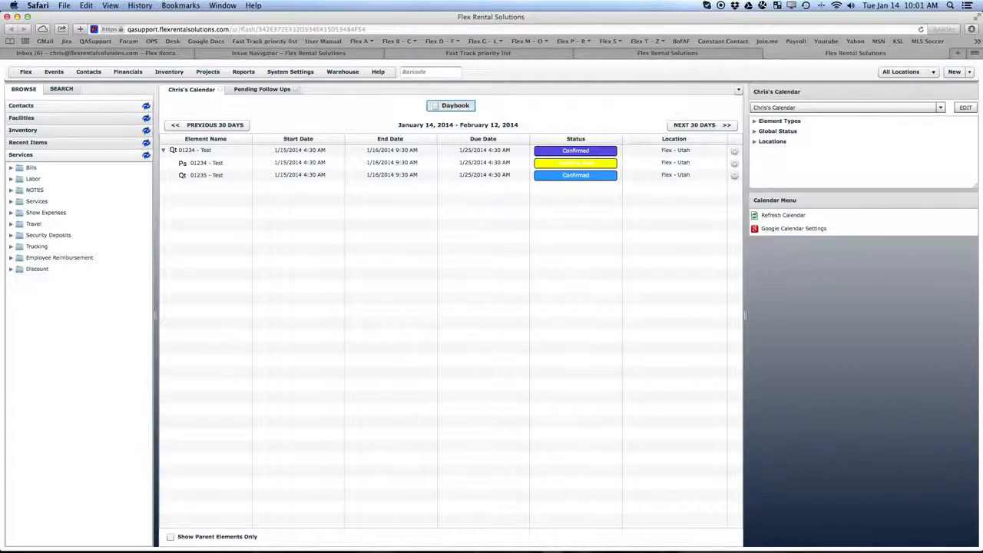
- Open System Settings > Users and view an administrator's profile and group memberships
left_click(292, 72)
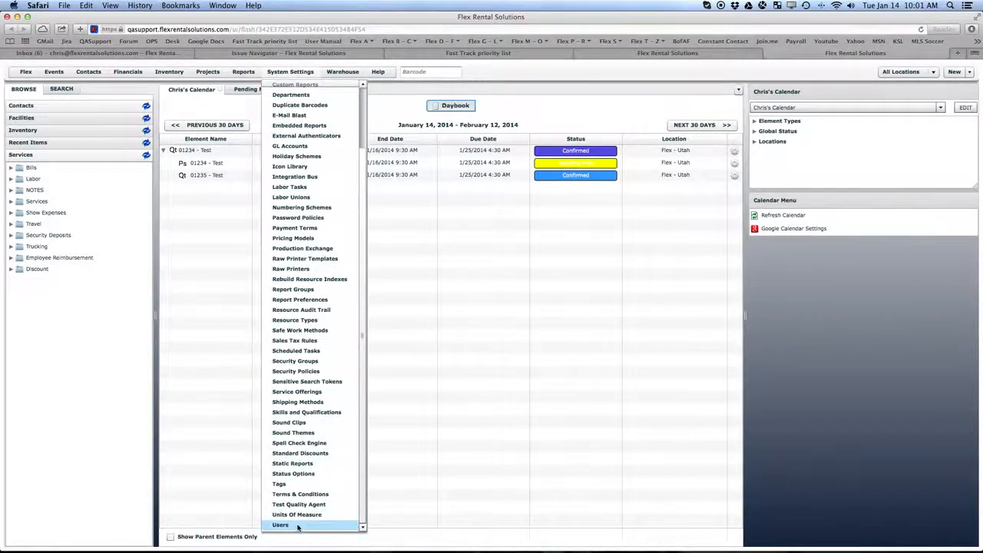
left_click(298, 527)
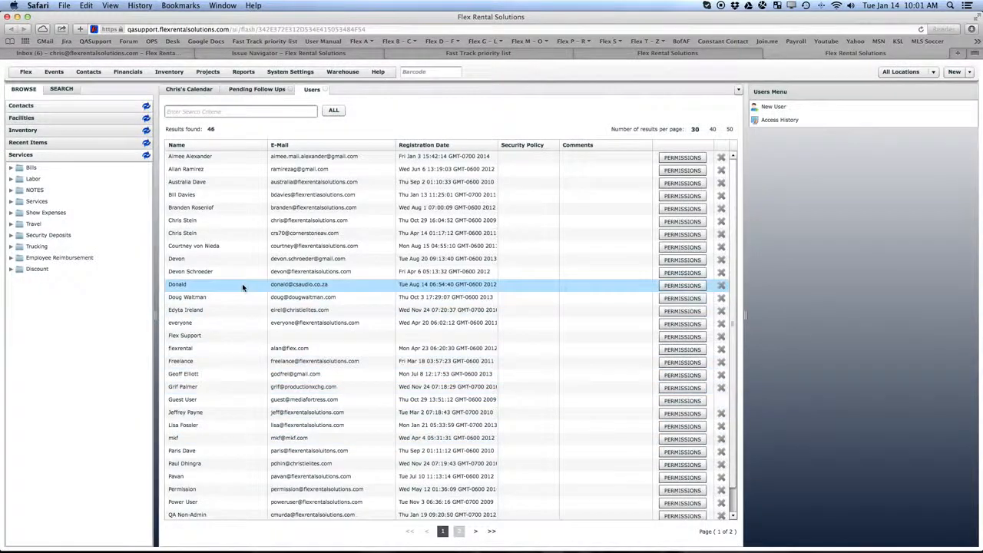
left_click(445, 223)
double_click(445, 223)
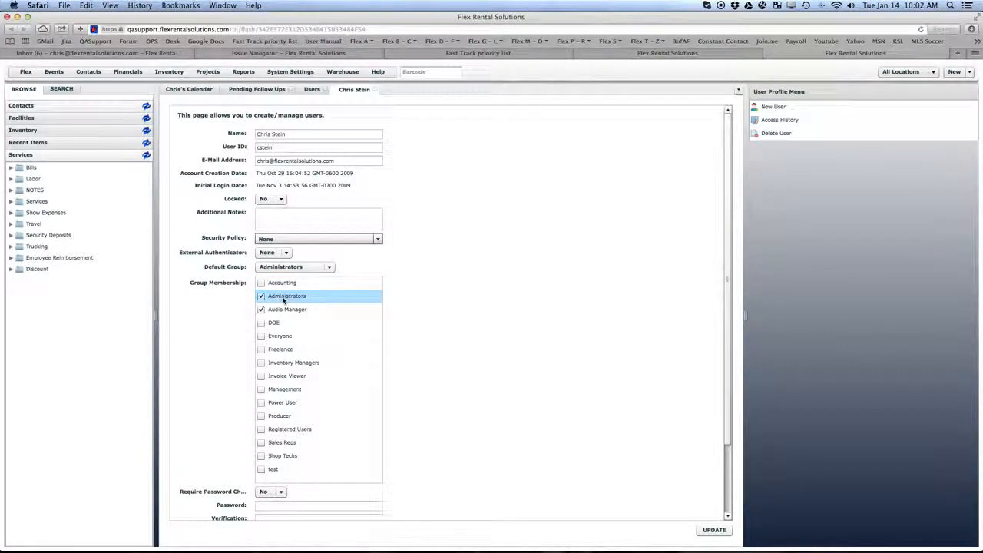
- Back in Users, open User 1's profile from page 2, showing its Sales Reps group
left_click(312, 90)
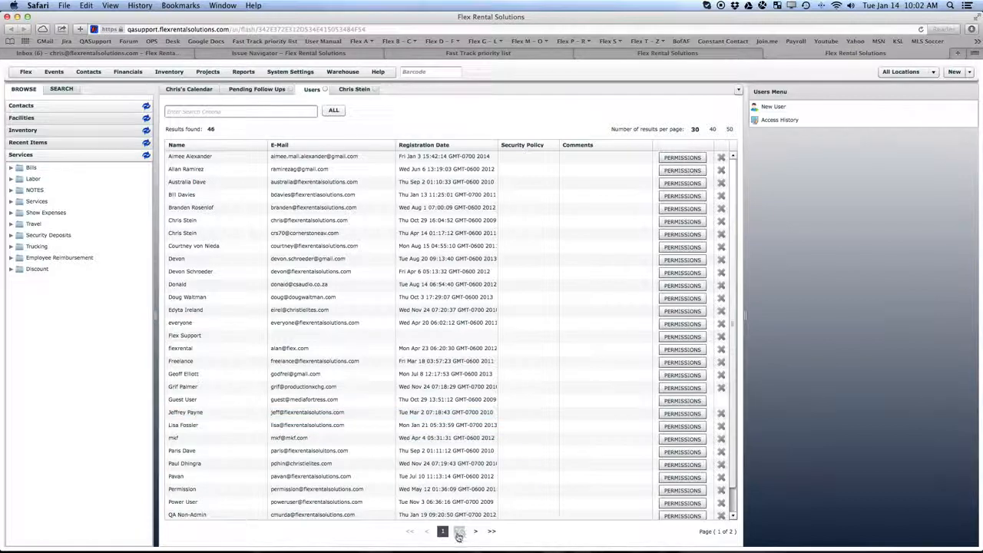
left_click(459, 531)
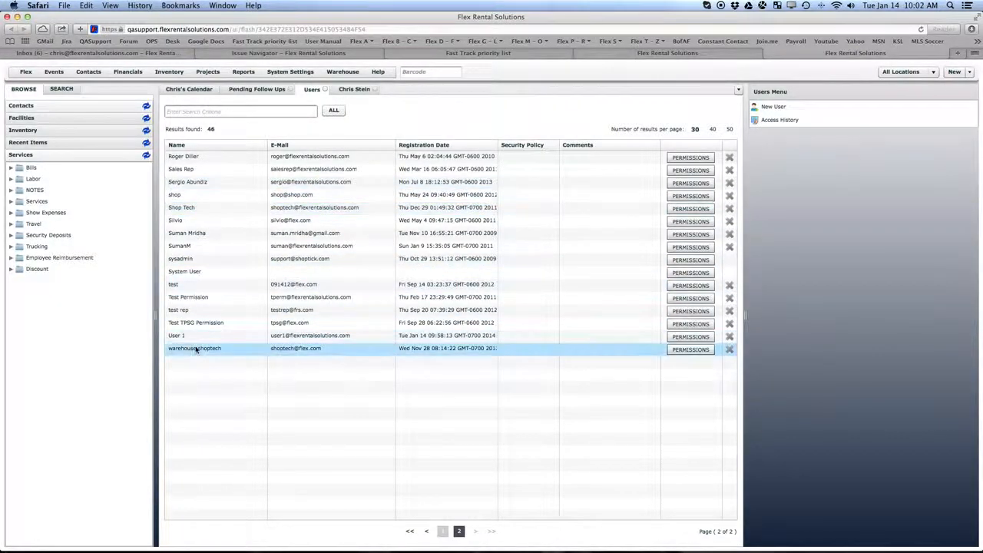
double_click(190, 339)
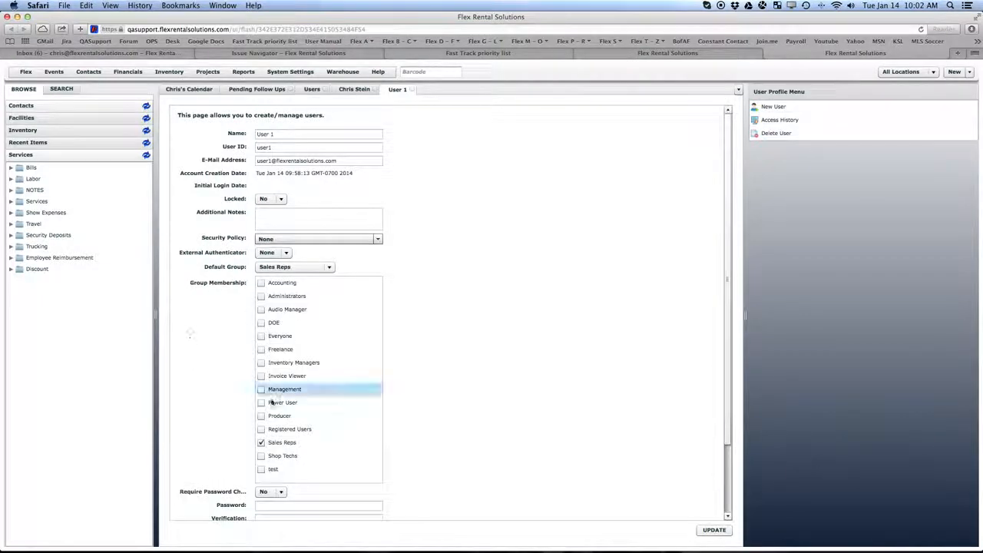
scroll(285, 444, "down", 2)
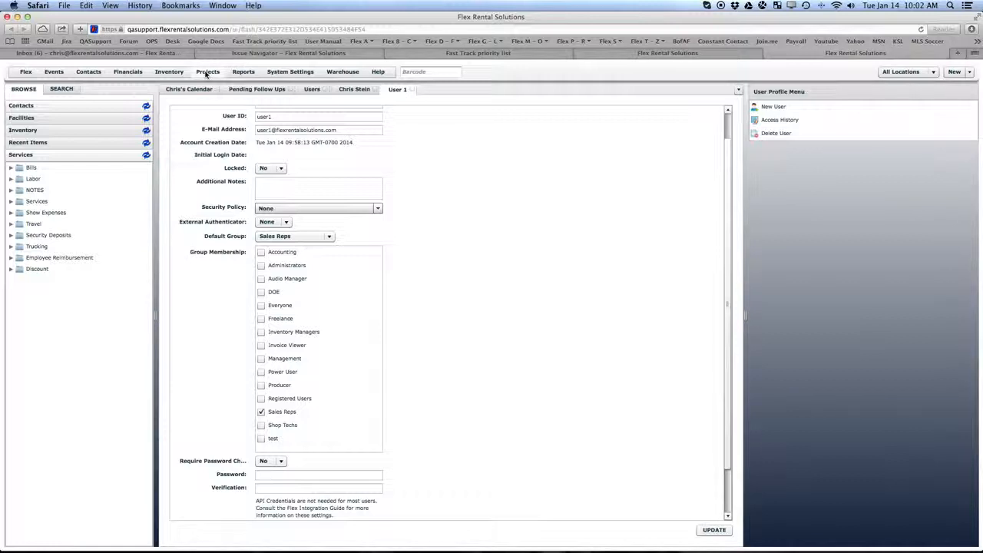
- Under Projects > Project Elements, open the Quote (code Q) definition in Edit Financial Document
left_click(206, 74)
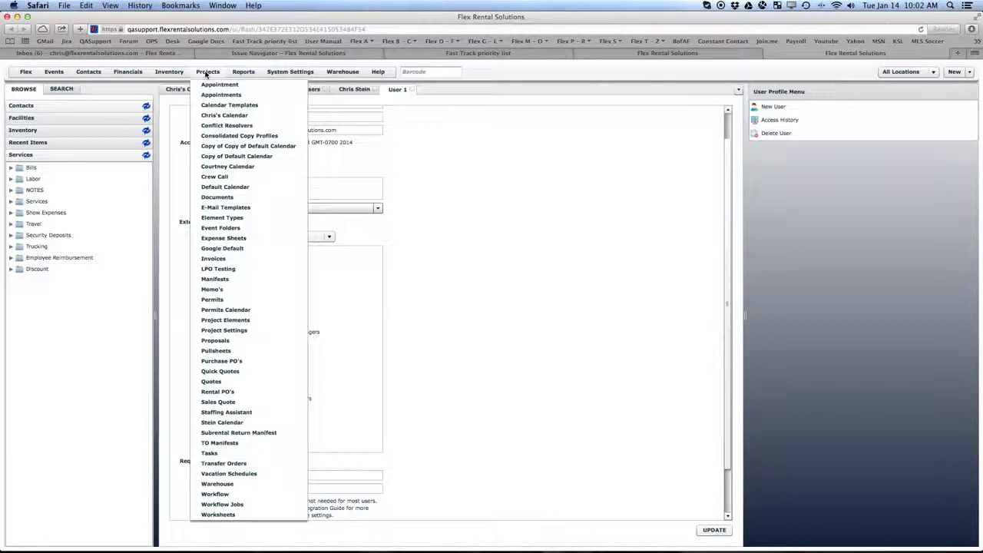
left_click(227, 320)
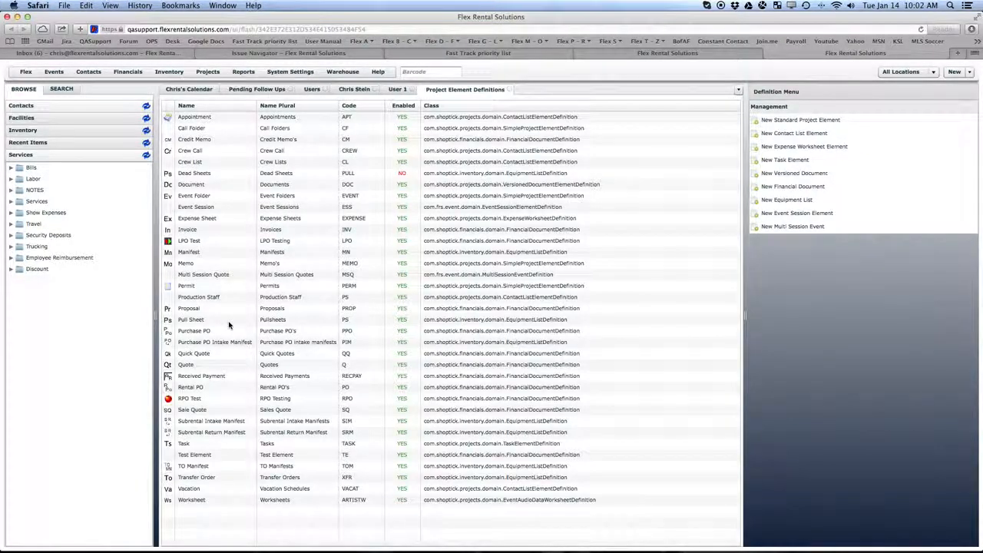
left_click(185, 368)
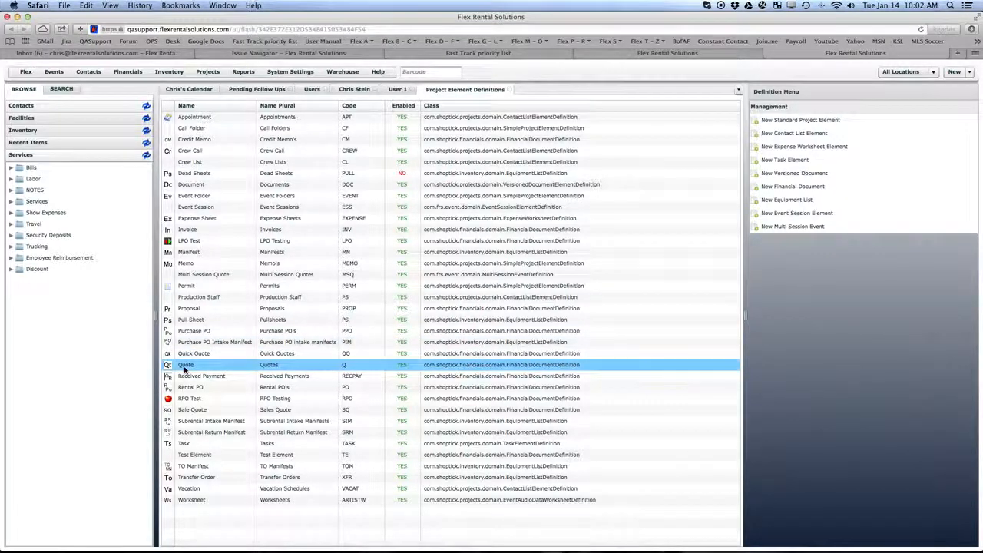
double_click(184, 369)
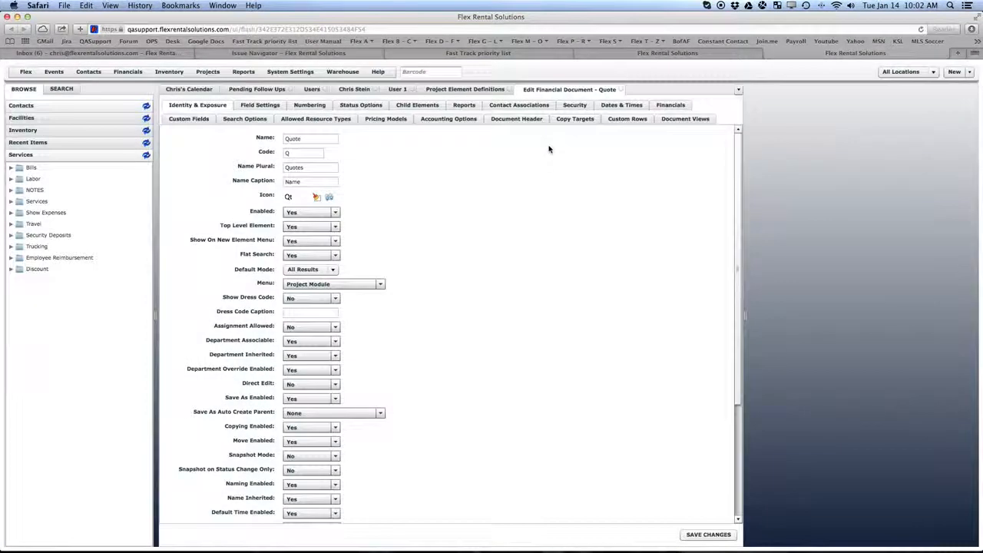
left_click(577, 105)
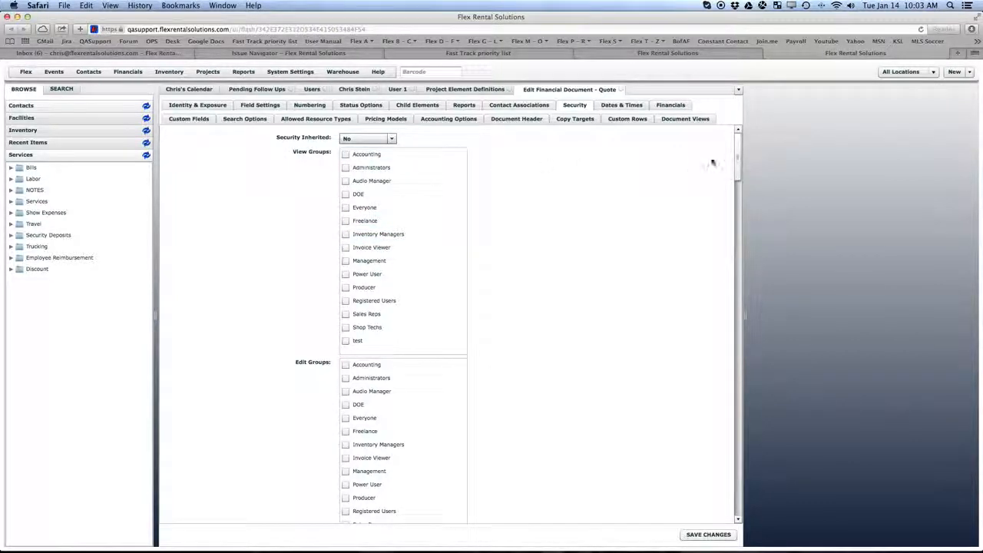
left_click_drag(737, 164, 742, 368)
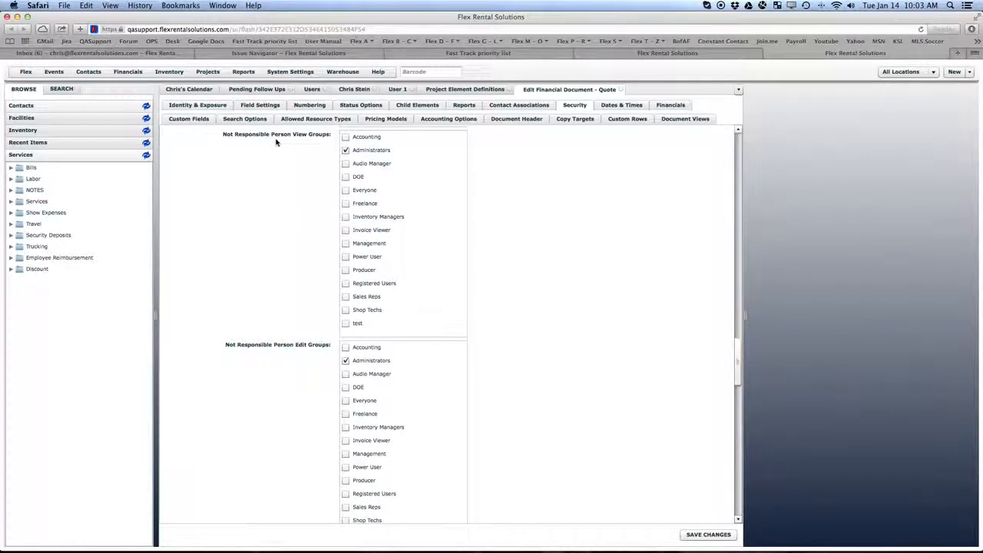
- Show the Quote's Contact Associations, where Responsible Person is captioned Account Manager
left_click(527, 108)
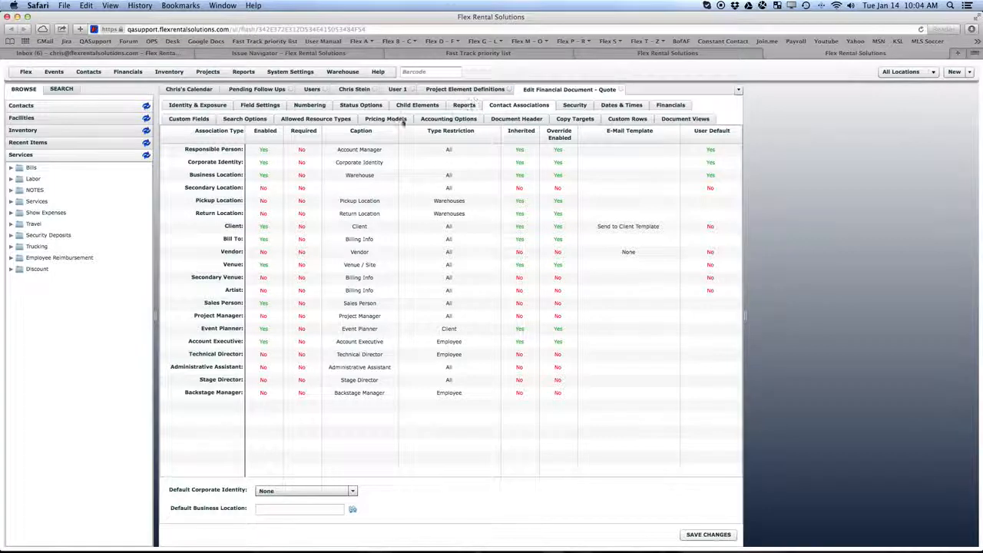
- Switch to the Quote's Security settings for Not Responsible Person view and edit groups
left_click(575, 106)
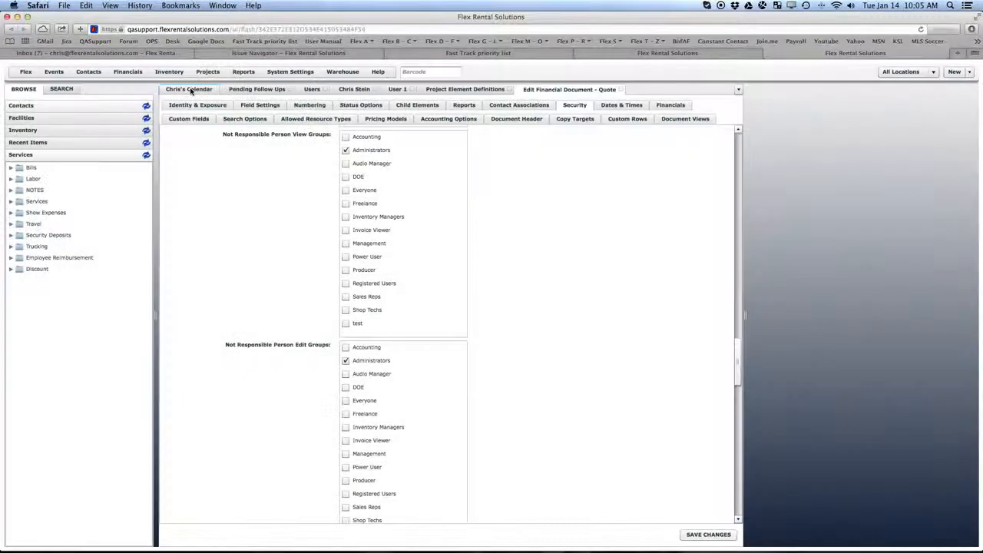
- Open quote 01234 - Test from the calendar, declining to send the error report
left_click(194, 90)
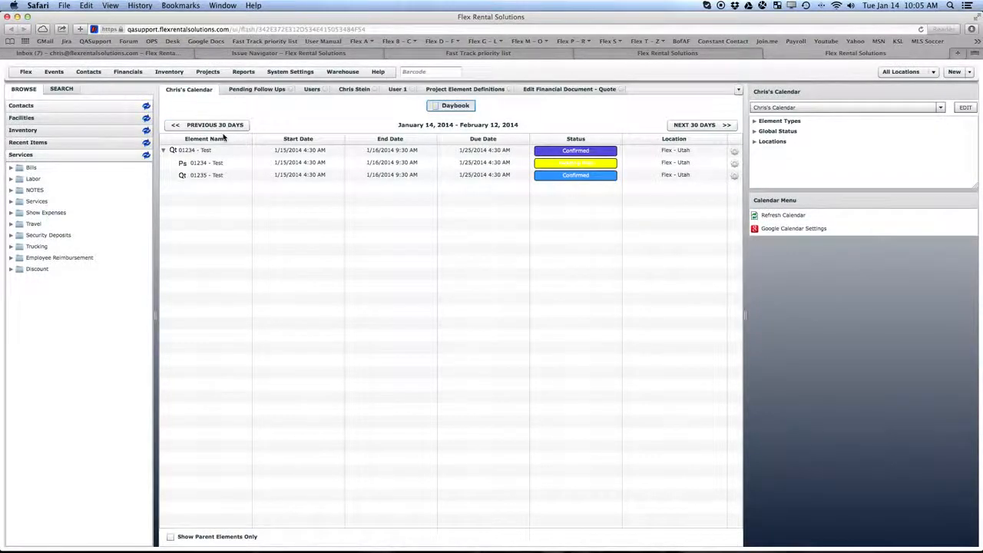
double_click(216, 151)
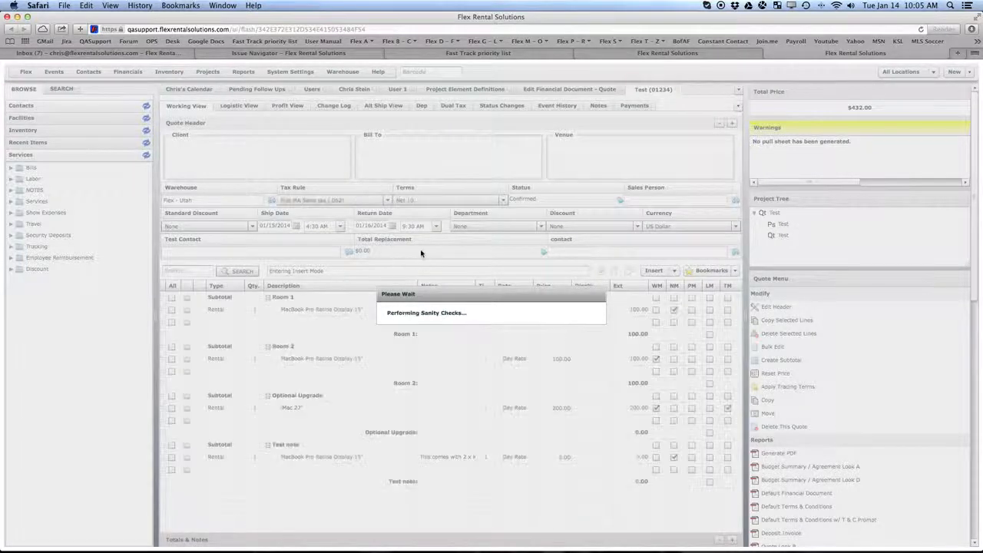
left_click(504, 411)
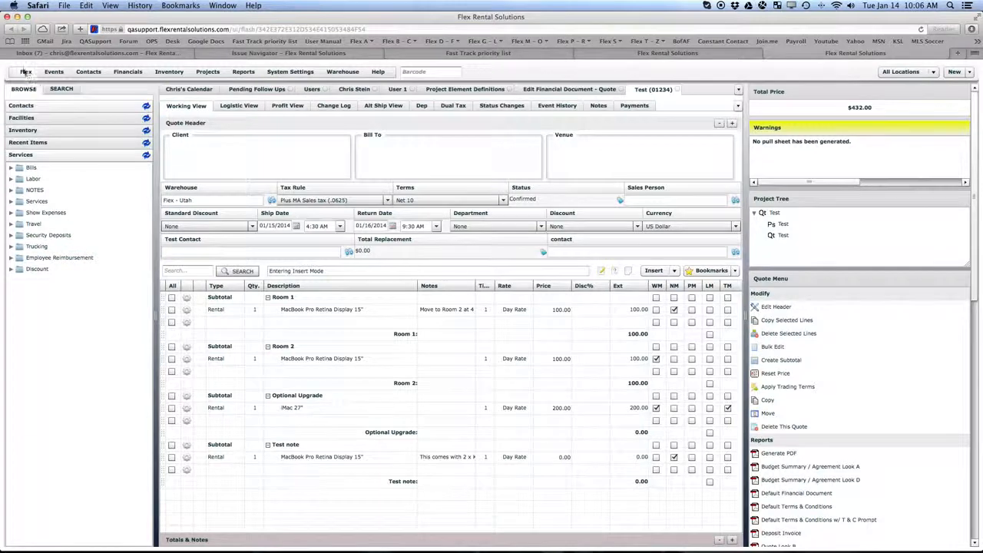
left_click(25, 72)
- Log out and sign back in as the User 1 test account
left_click(38, 105)
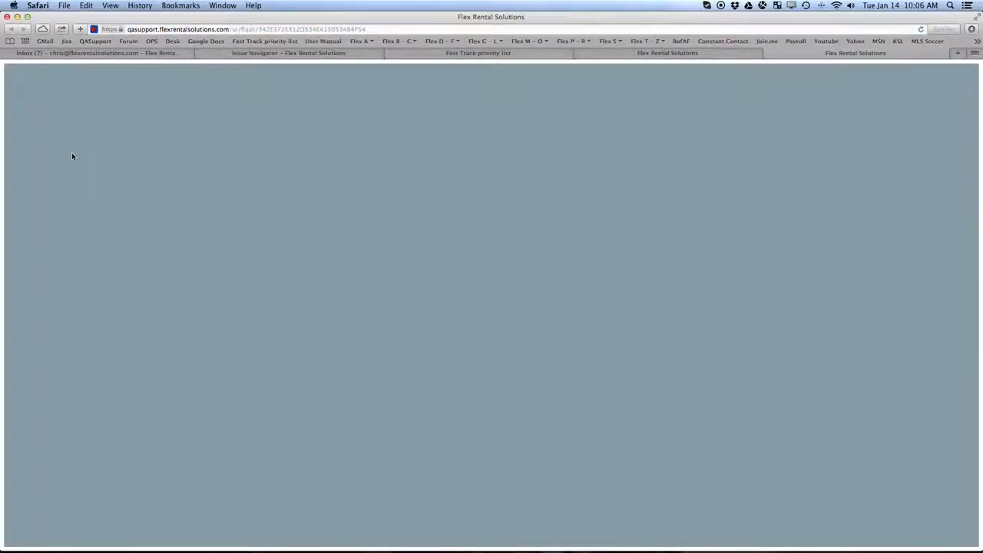
type("user1")
key("Tab")
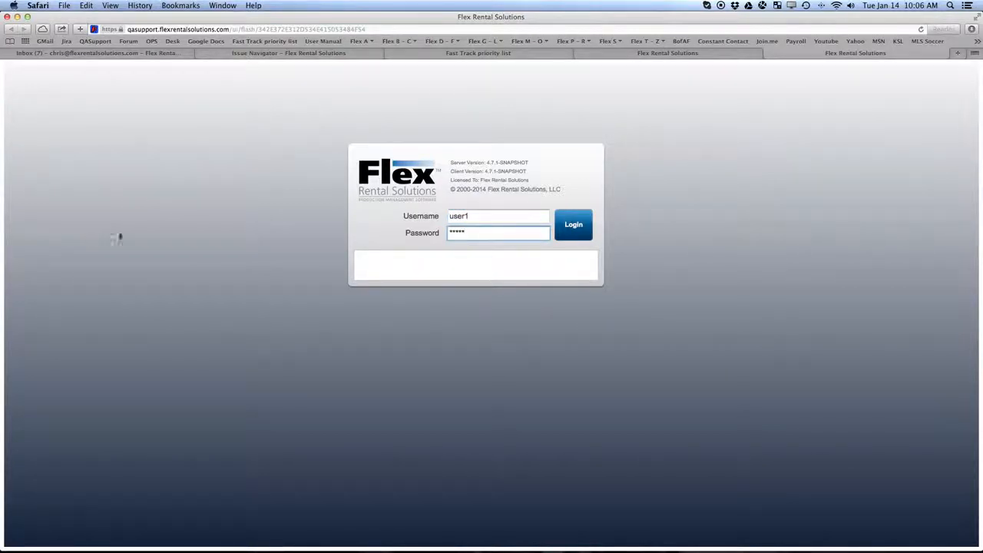
left_click(571, 224)
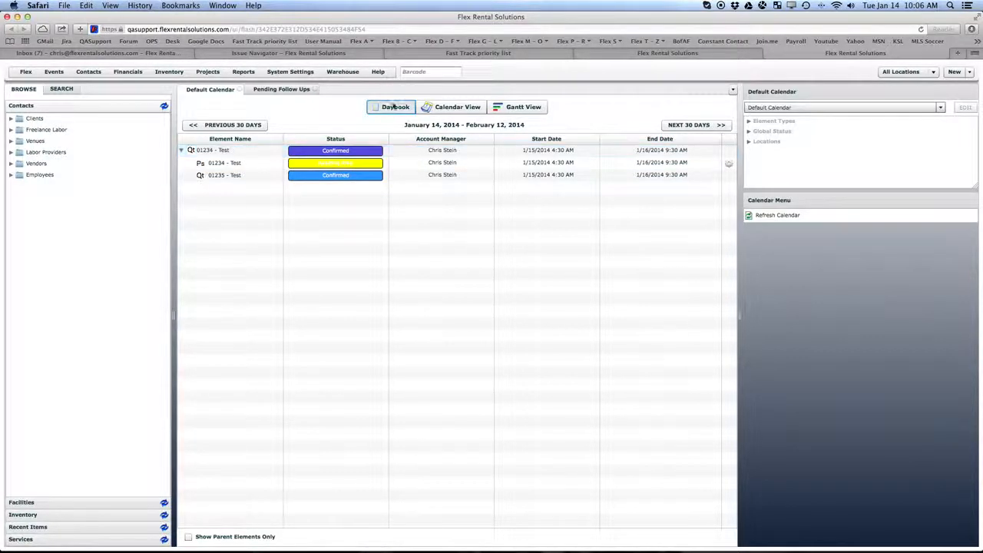
left_click(378, 71)
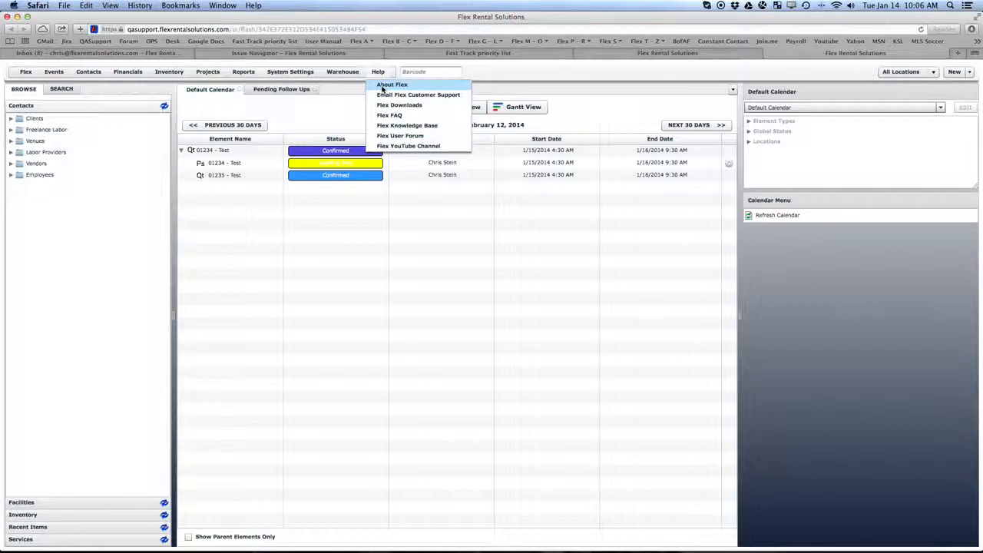
left_click(383, 86)
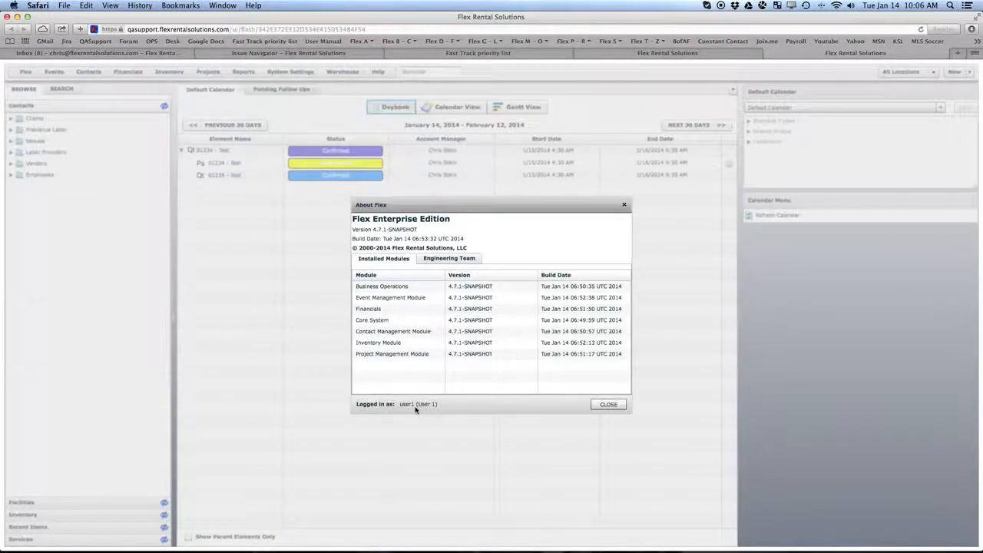
left_click(609, 404)
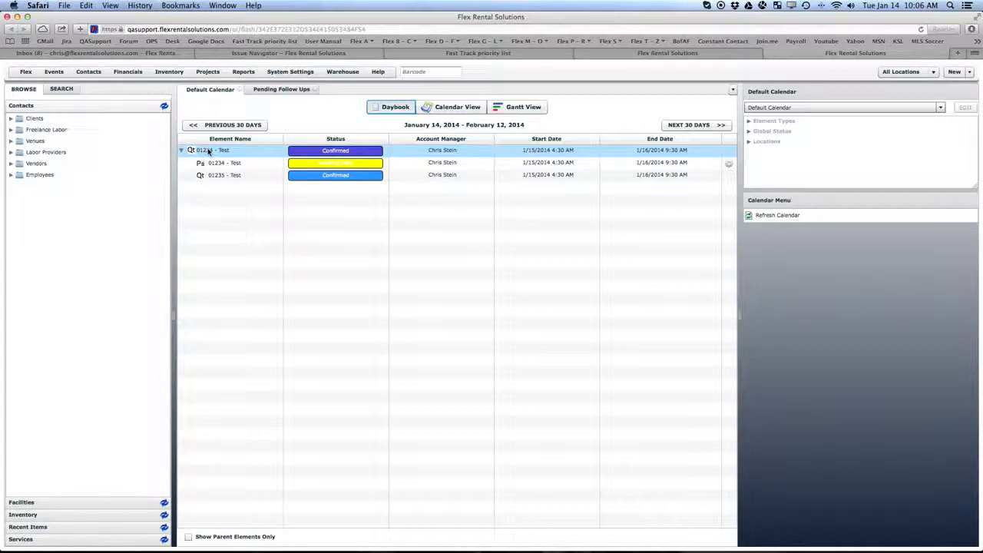
- Attempt to open quote 01234 - Test and highlight the Restricted Permission message
double_click(207, 151)
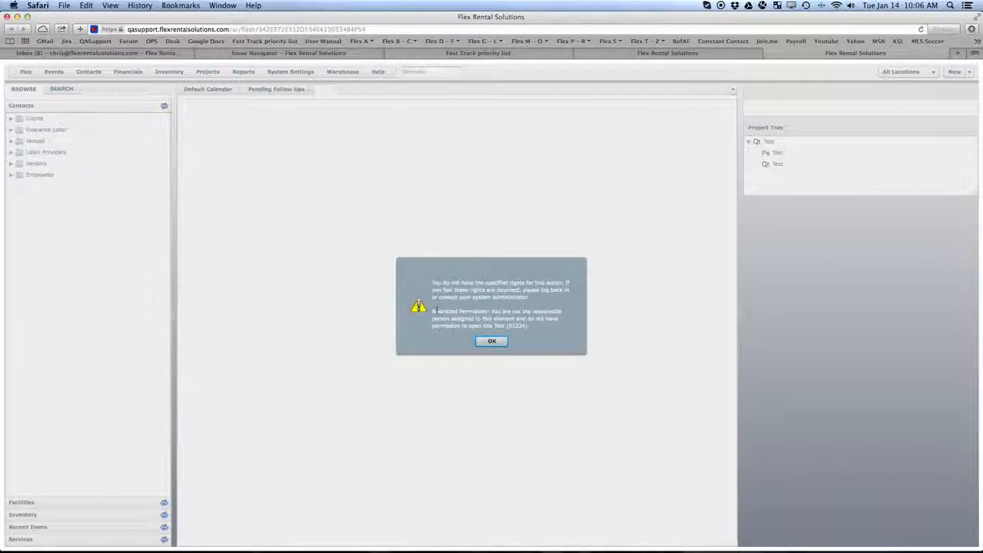
left_click_drag(432, 311, 531, 325)
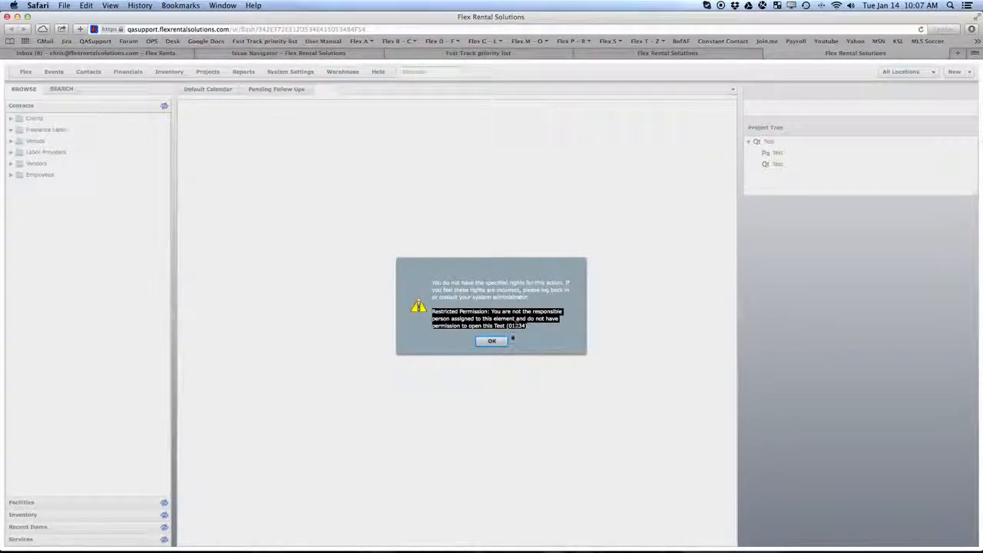
- Acknowledge the Restricted Permission denial with OK
left_click(492, 342)
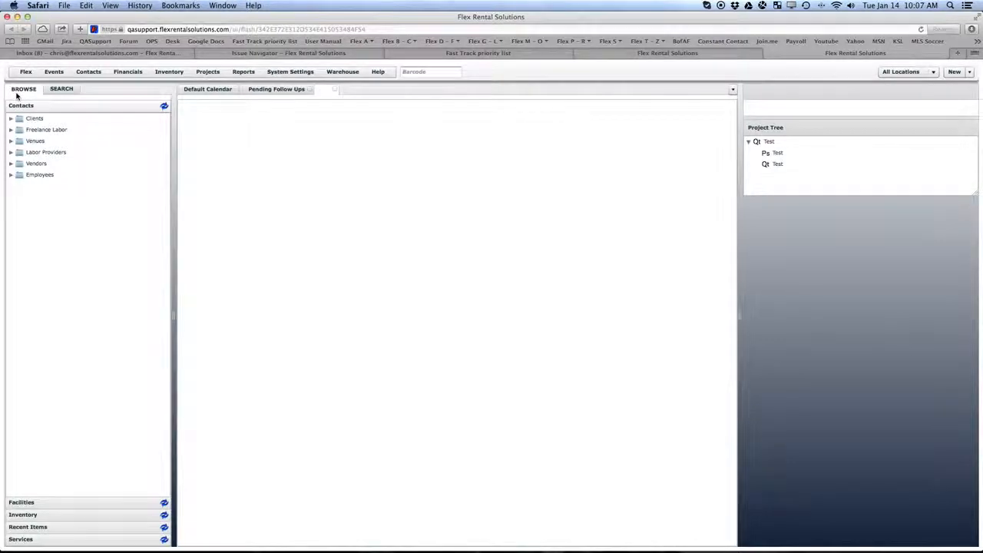